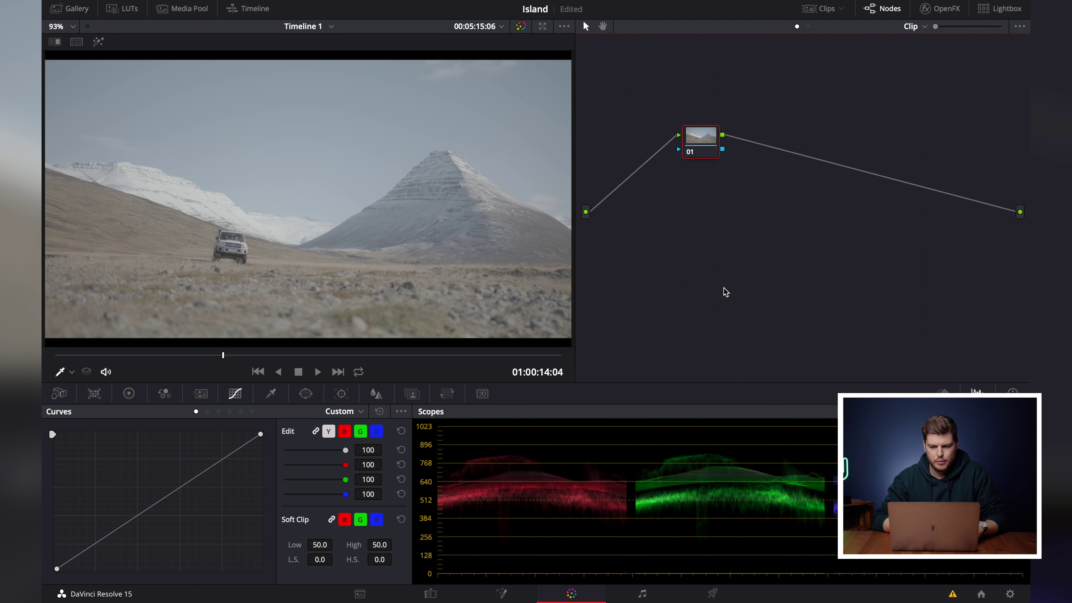
Add serial nodes 02 and 03 after node 01 with Alt+S, then select node 03.
key("alt+s")
key("alt+s")
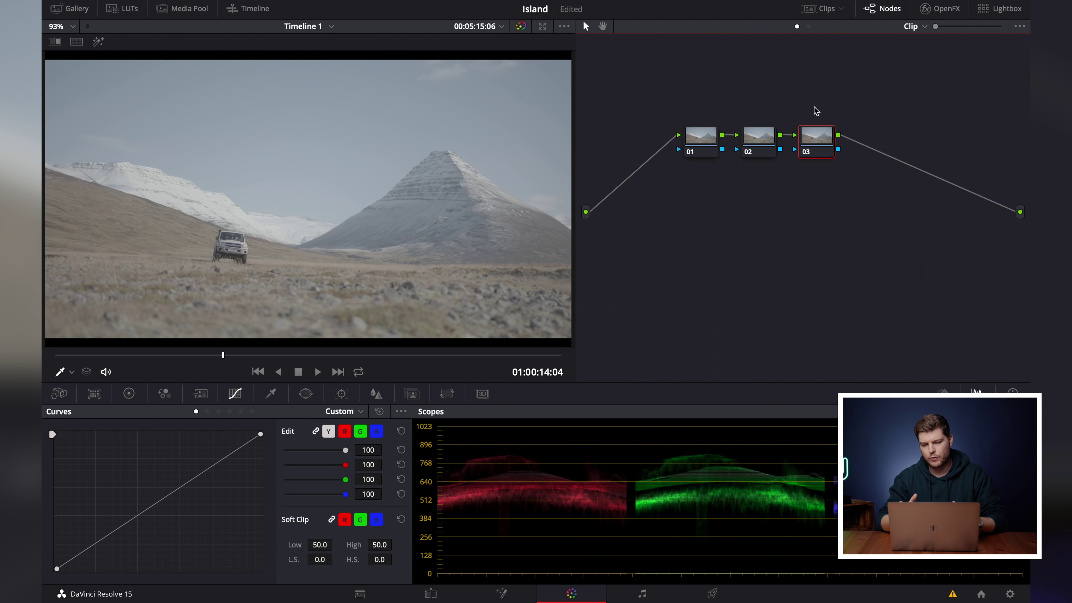
left_click(706, 144)
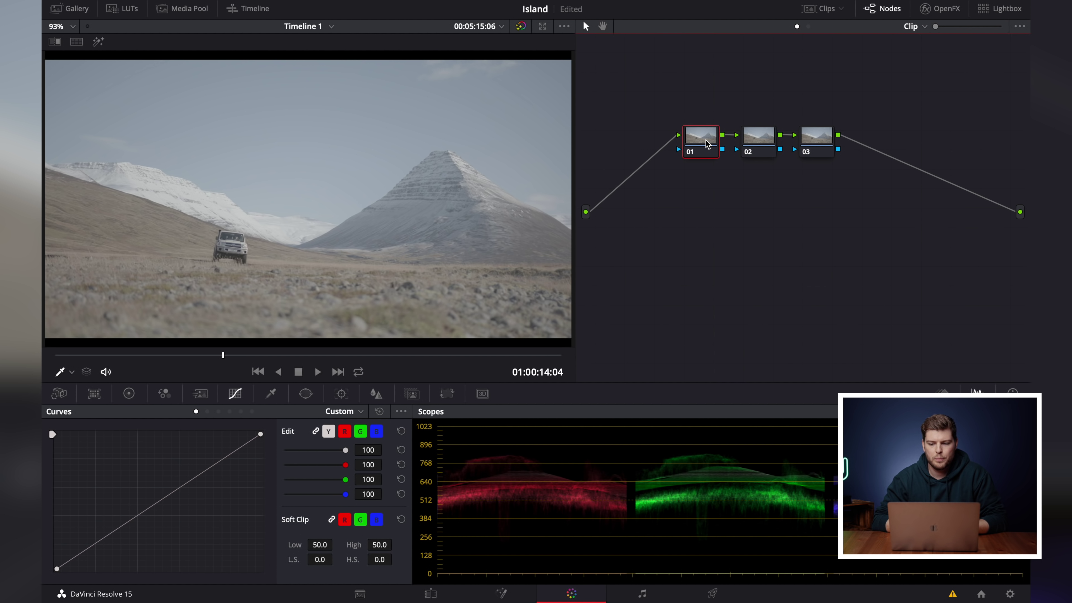
left_click(823, 134)
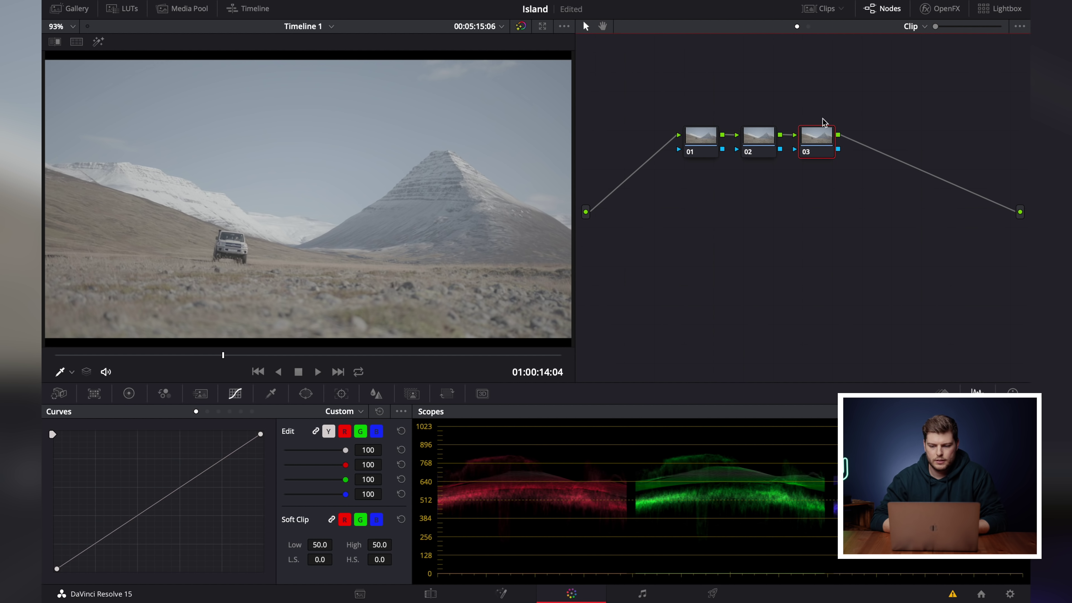
Apply the Film Looks LUT Rec709 Kodak 2383 D60 to node 03, then select node 01.
left_click(131, 9)
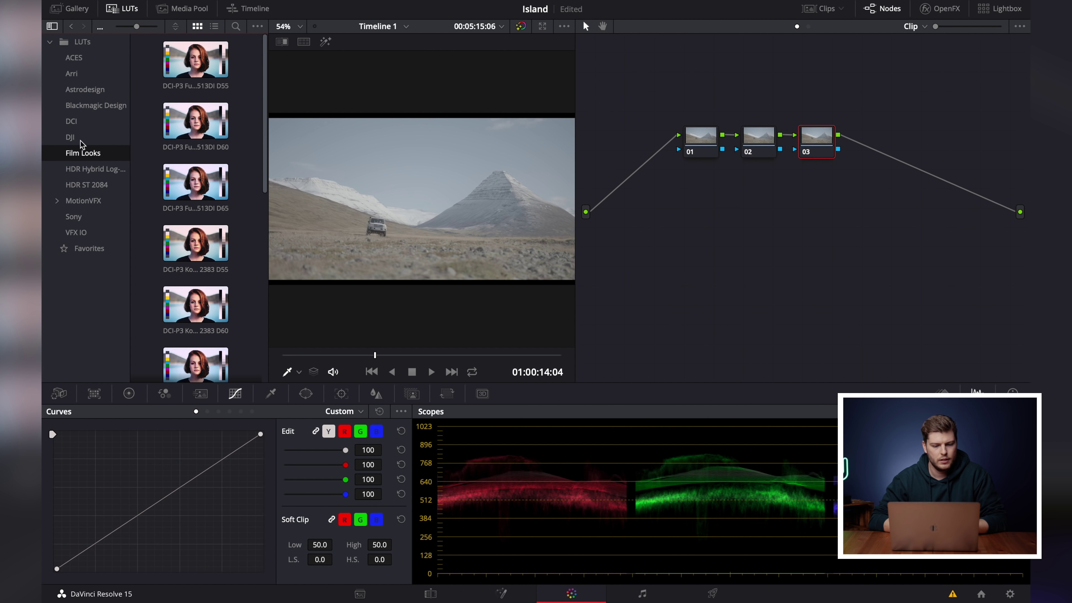
scroll(243, 191, "down", 4)
scroll(243, 199, "down", 4)
scroll(244, 205, "down", 3)
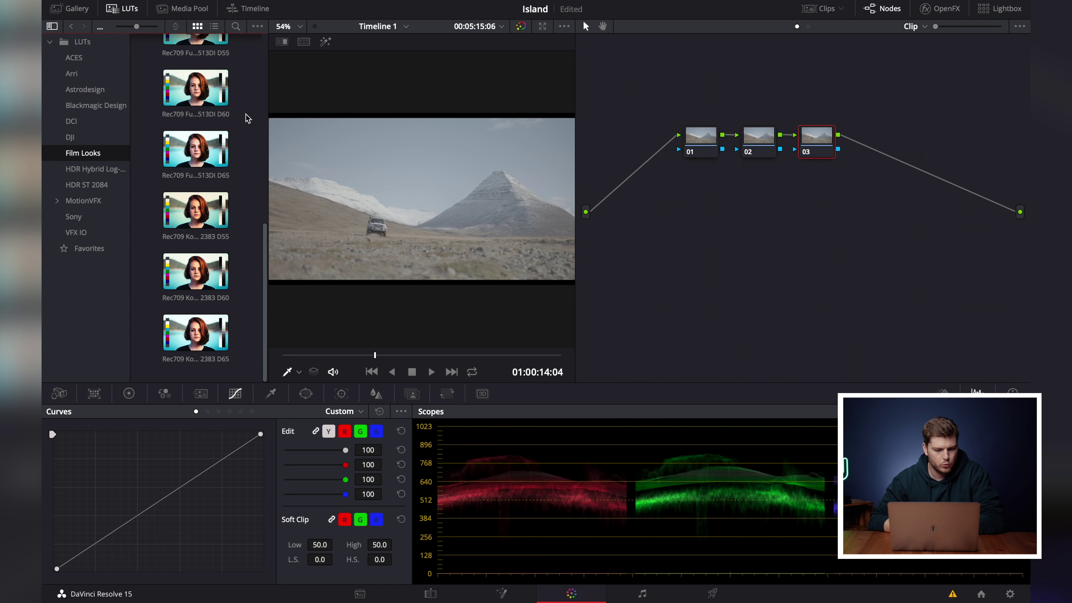
scroll(252, 190, "up", 1)
scroll(252, 194, "down", 1)
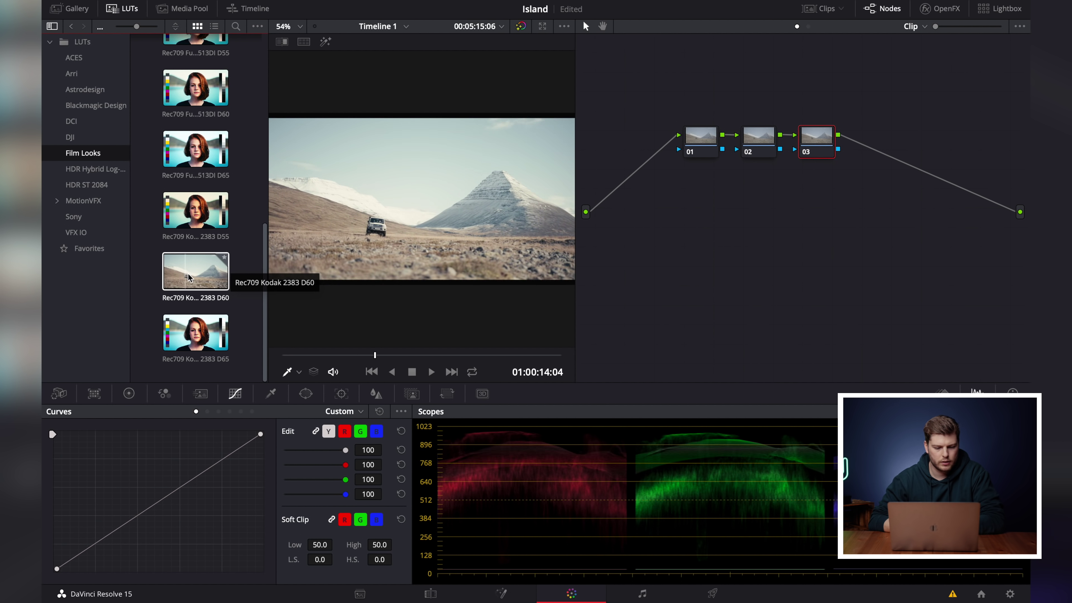
double_click(201, 278)
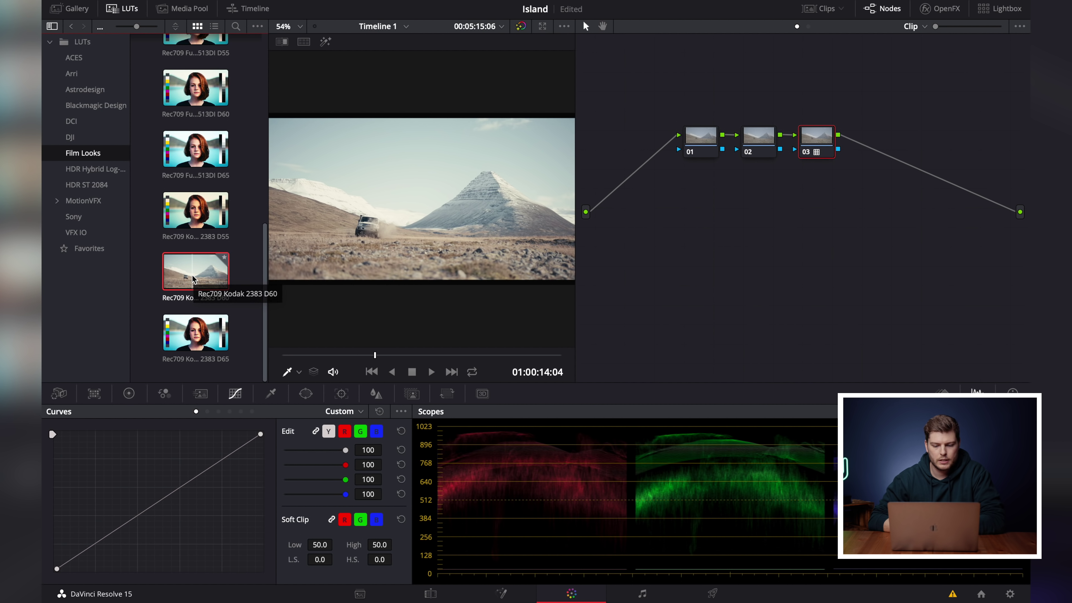
key("ctrl+shift+l")
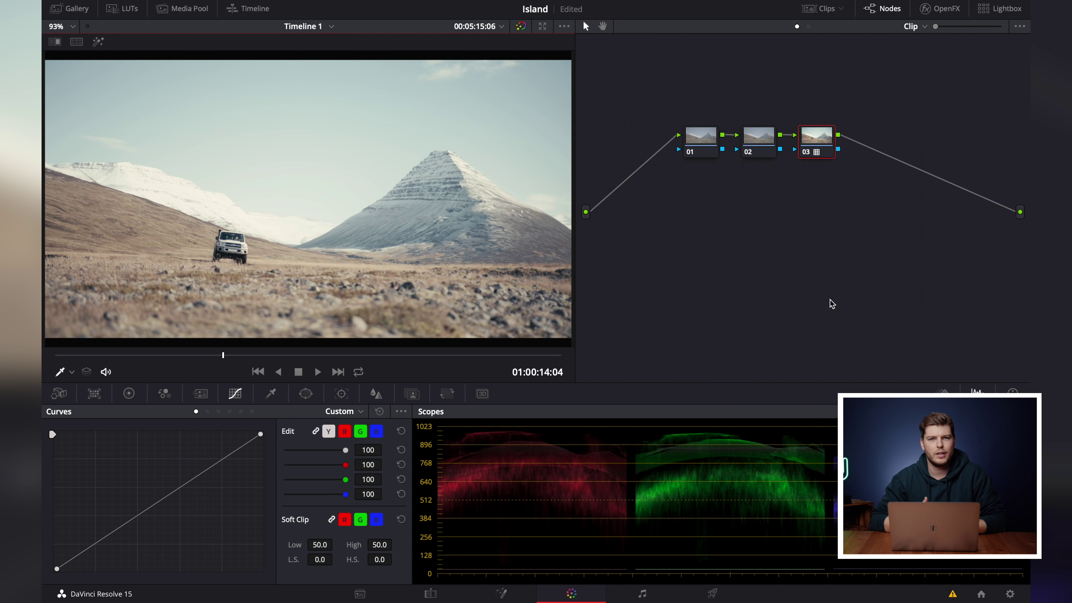
left_click(709, 144)
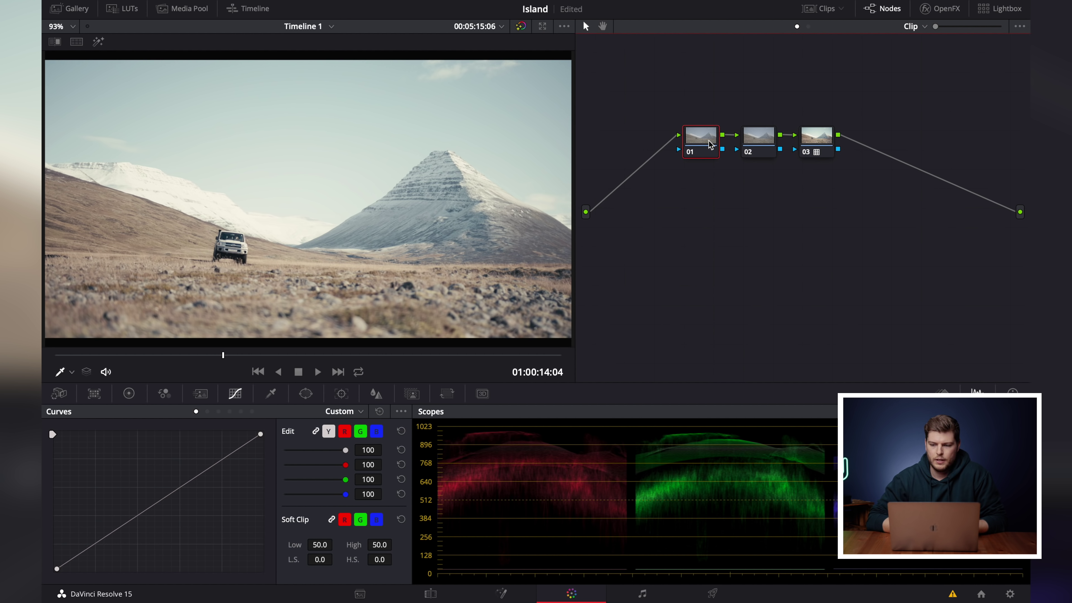
Add Color Space Transform to node 01 with input Canon Cinema Gamut and Canon Log 2 gamma.
left_click(955, 13)
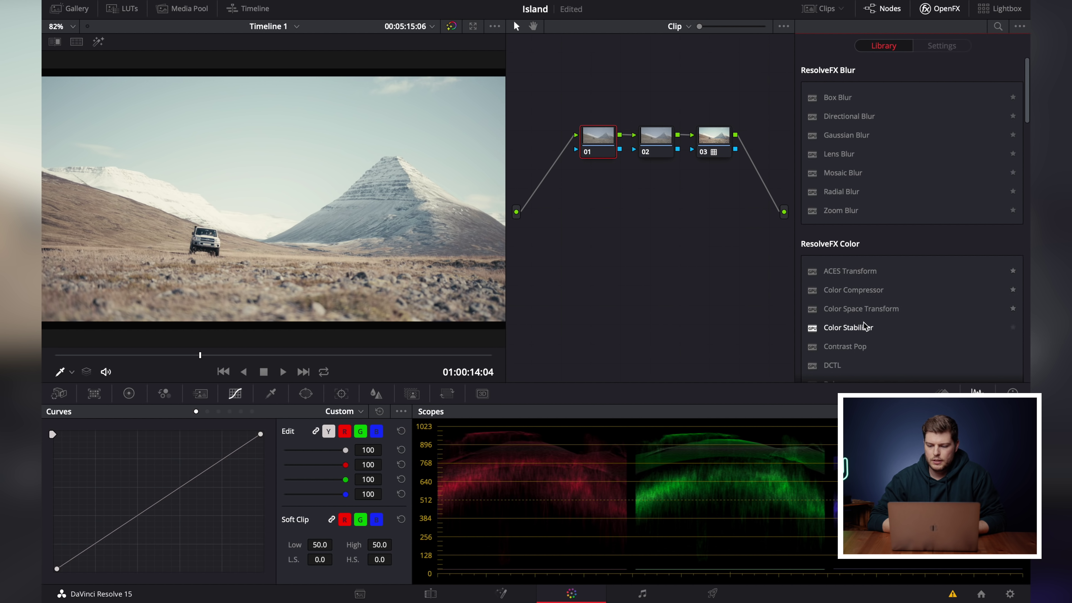
left_click_drag(869, 316, 599, 139)
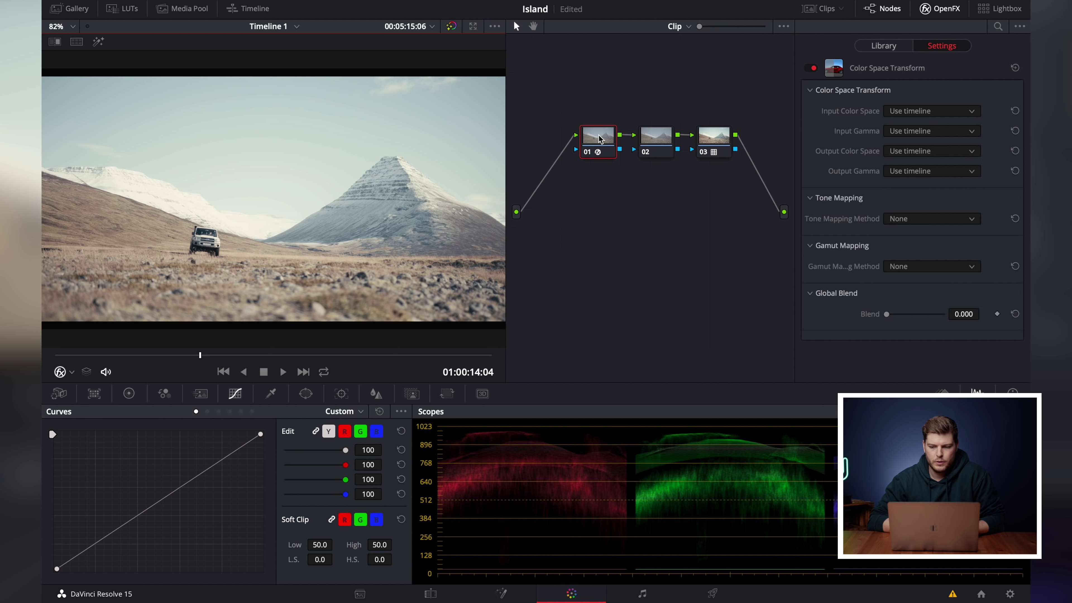
left_click(903, 112)
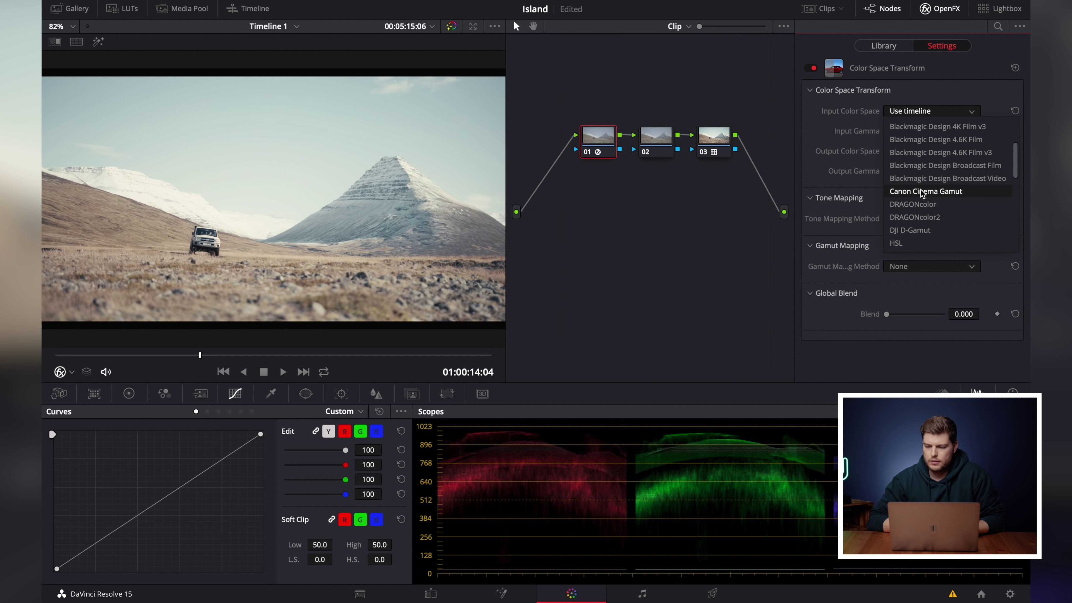
left_click(924, 194)
left_click(932, 131)
scroll(914, 221, "down", 5)
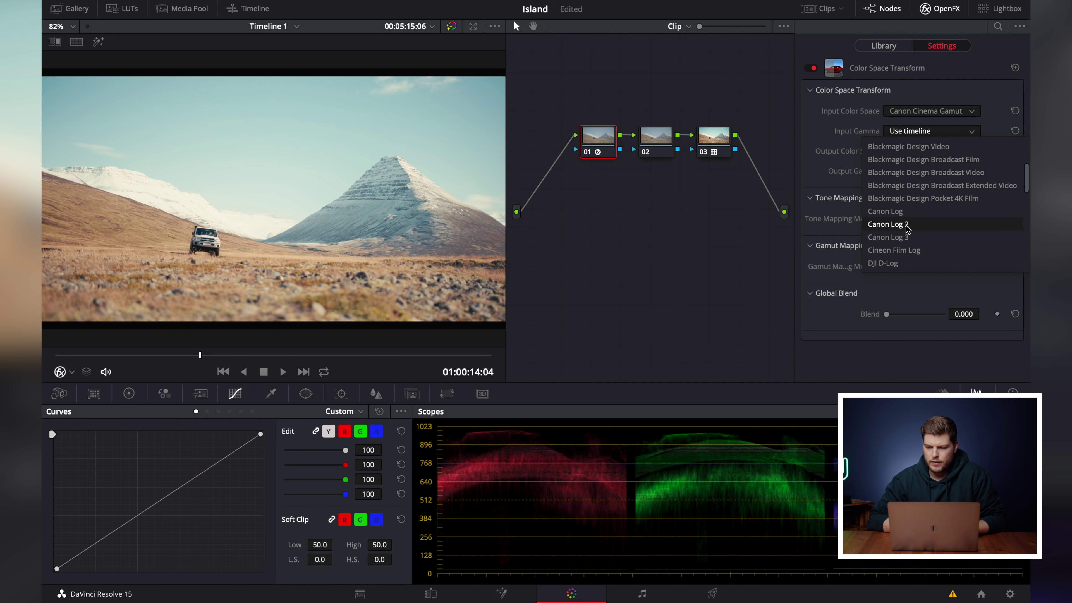
left_click(907, 225)
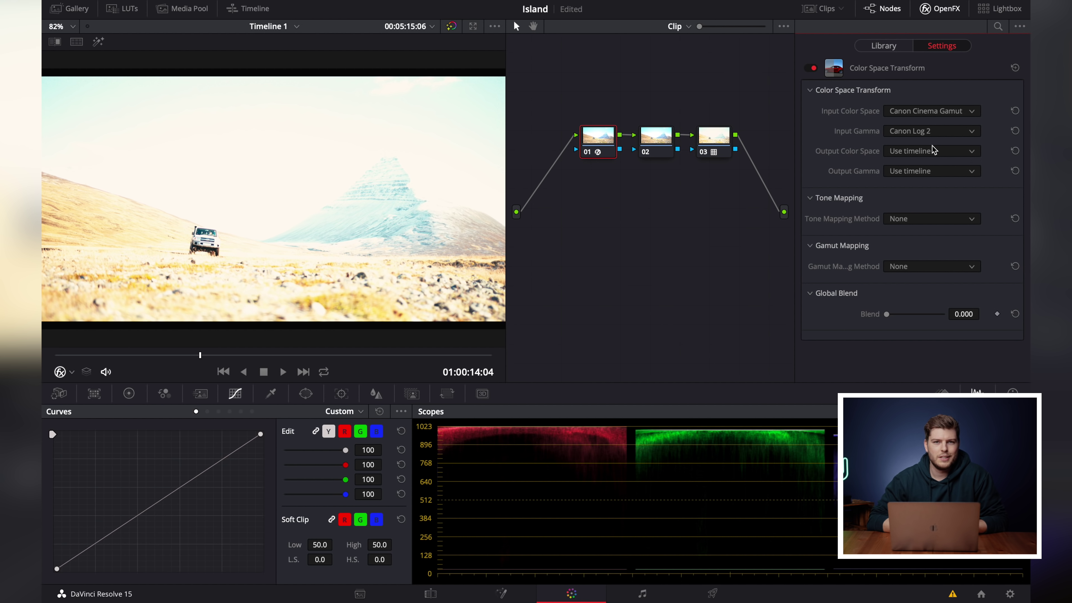
Set the transform's output colour space to Rec.709 and output gamma to ARRI LogC.
left_click(912, 153)
scroll(935, 258, "down", 5)
scroll(935, 258, "down", 3)
scroll(935, 258, "up", 3)
left_click(929, 211)
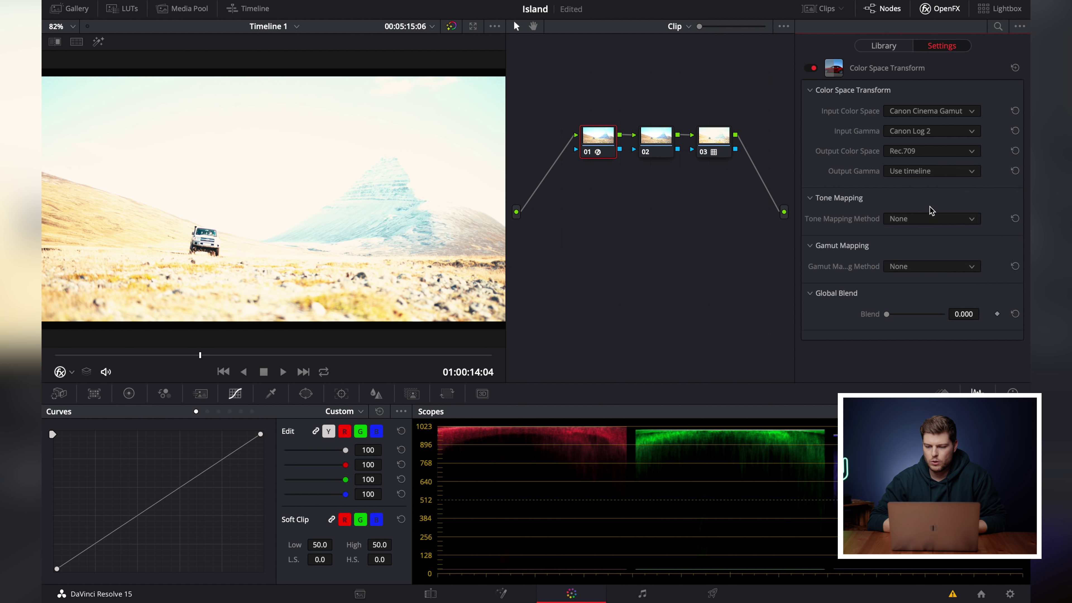
left_click(940, 172)
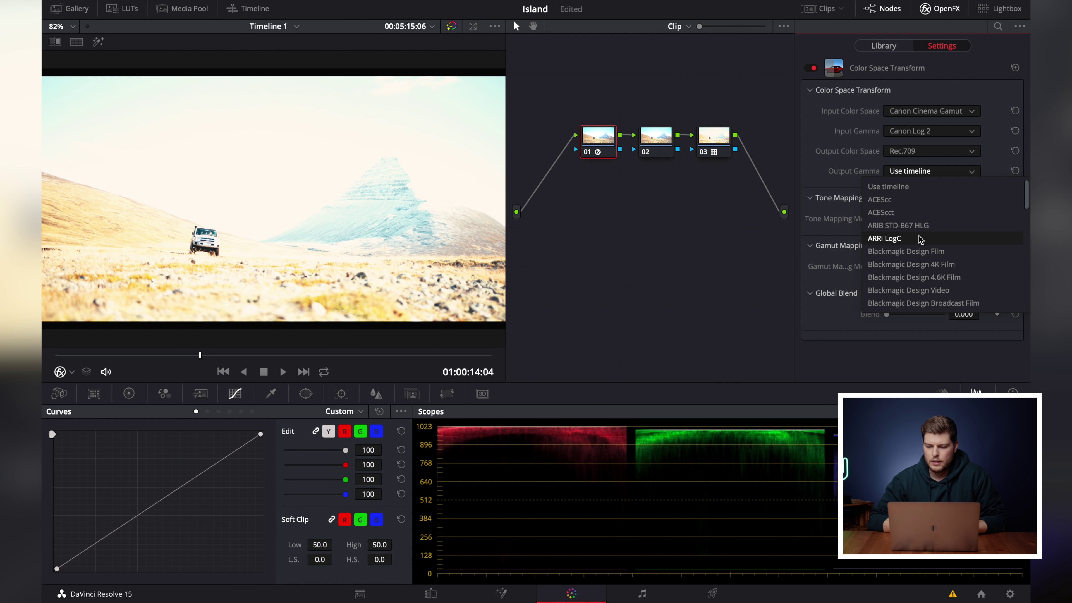
left_click(921, 239)
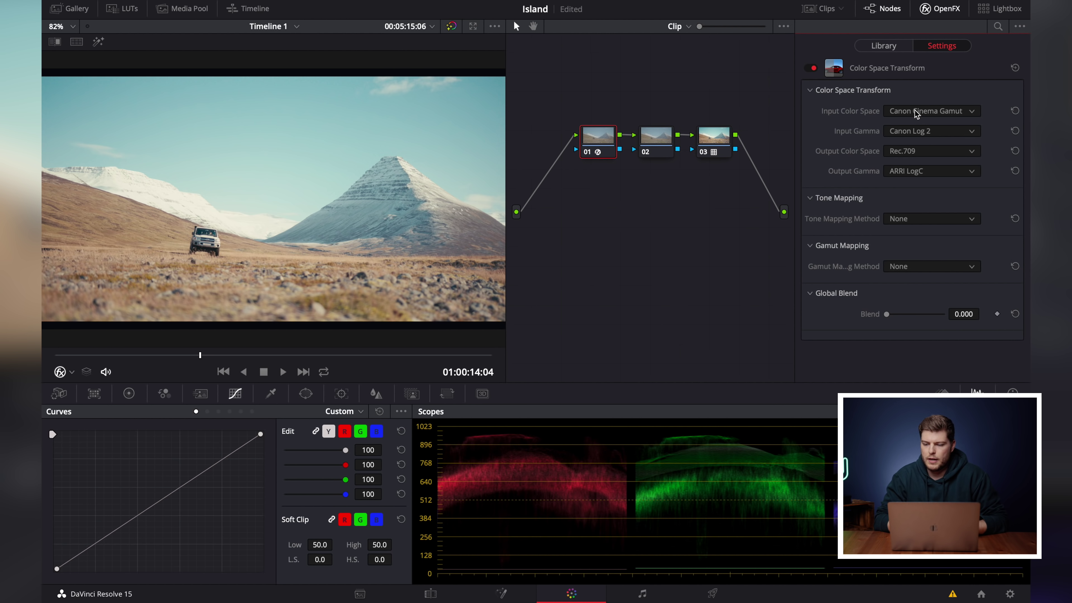
left_click(915, 110)
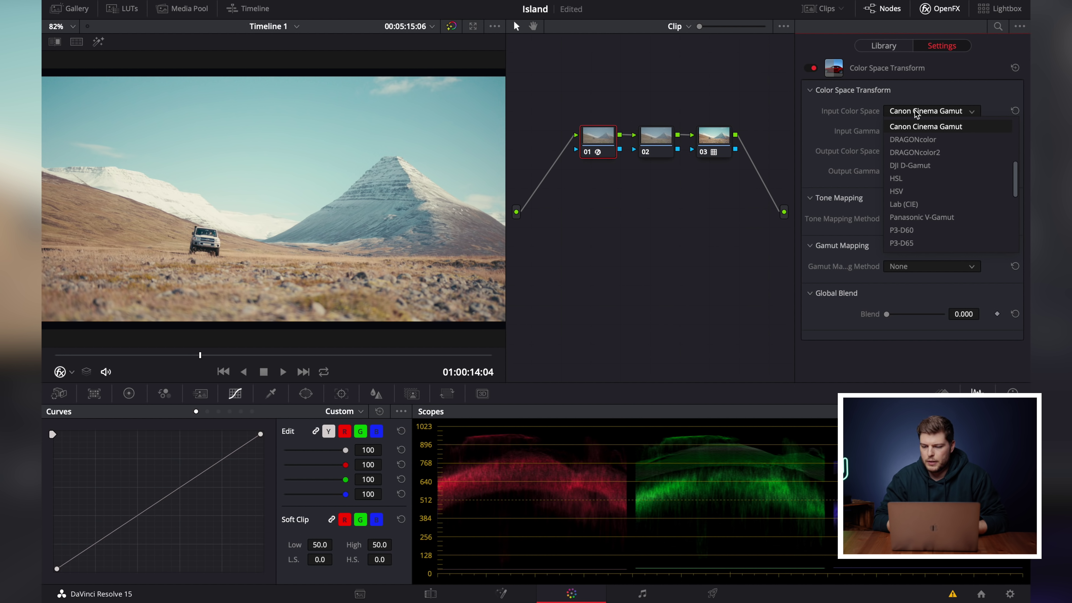
scroll(929, 178, "down", 5)
scroll(933, 191, "down", 5)
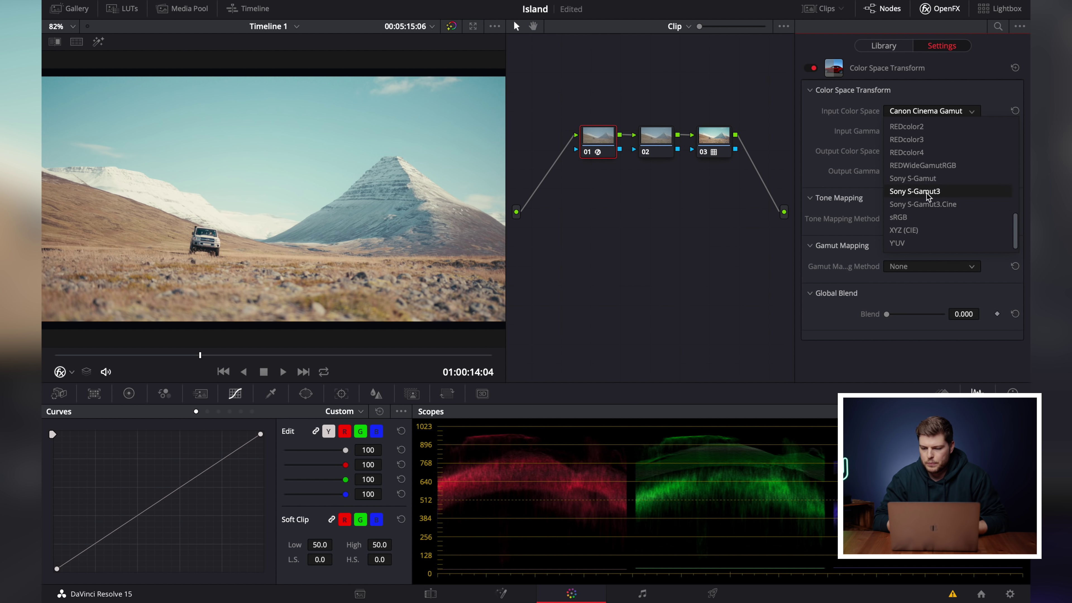
left_click(823, 129)
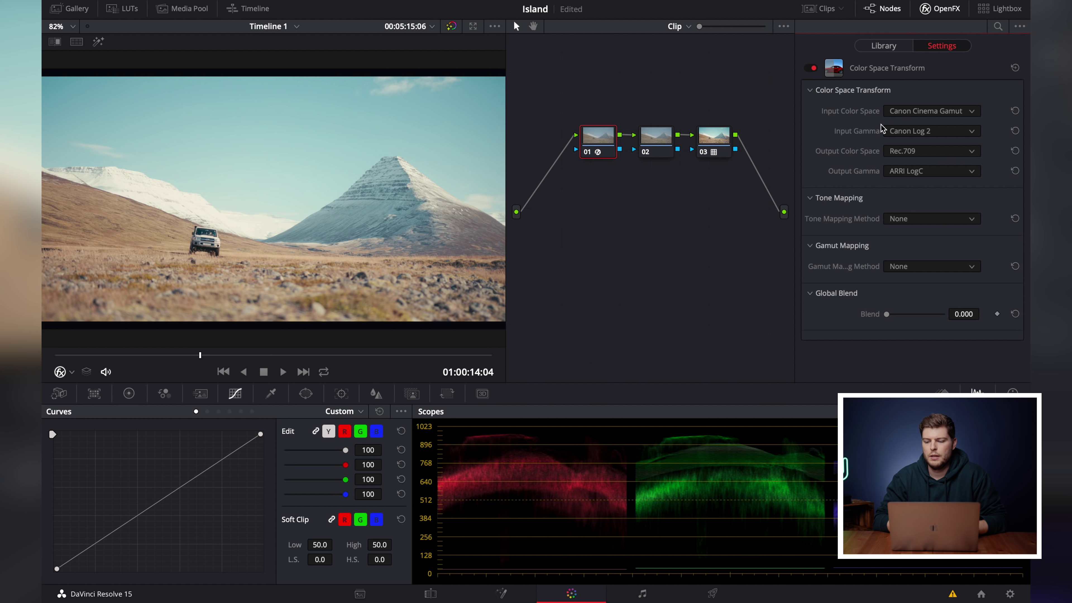
left_click(920, 133)
scroll(912, 222, "down", 5)
scroll(914, 224, "down", 3)
scroll(911, 223, "up", 5)
scroll(912, 223, "up", 3)
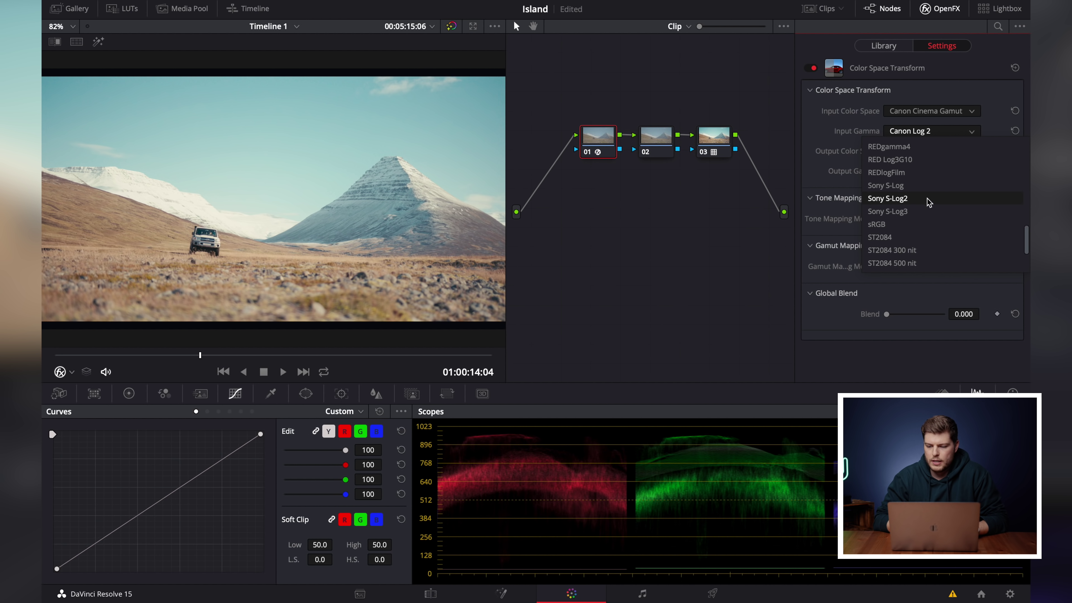
left_click(825, 149)
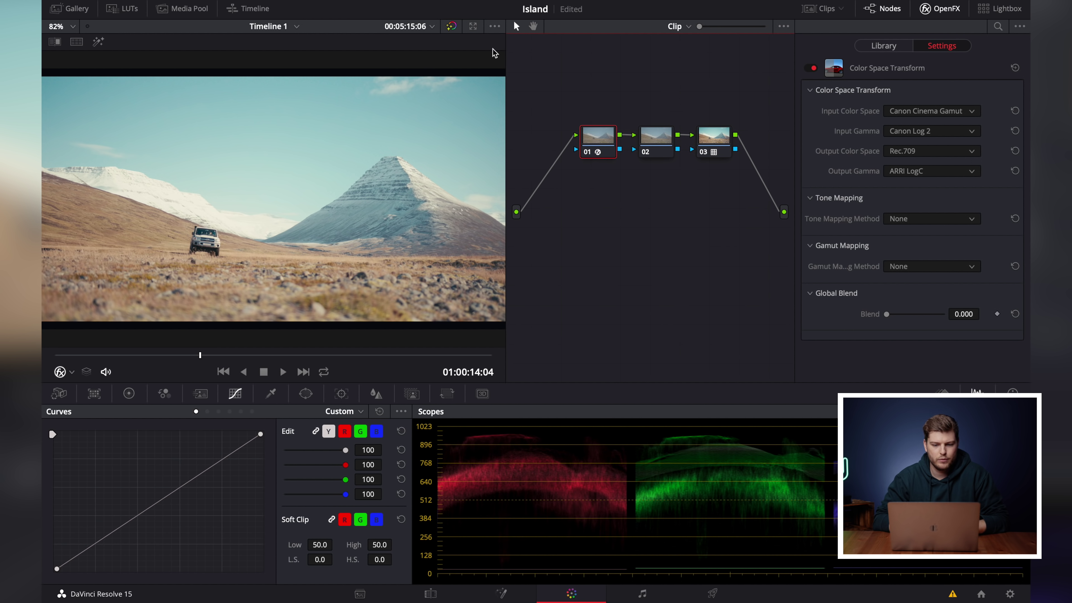
left_click(451, 29)
left_click(451, 29)
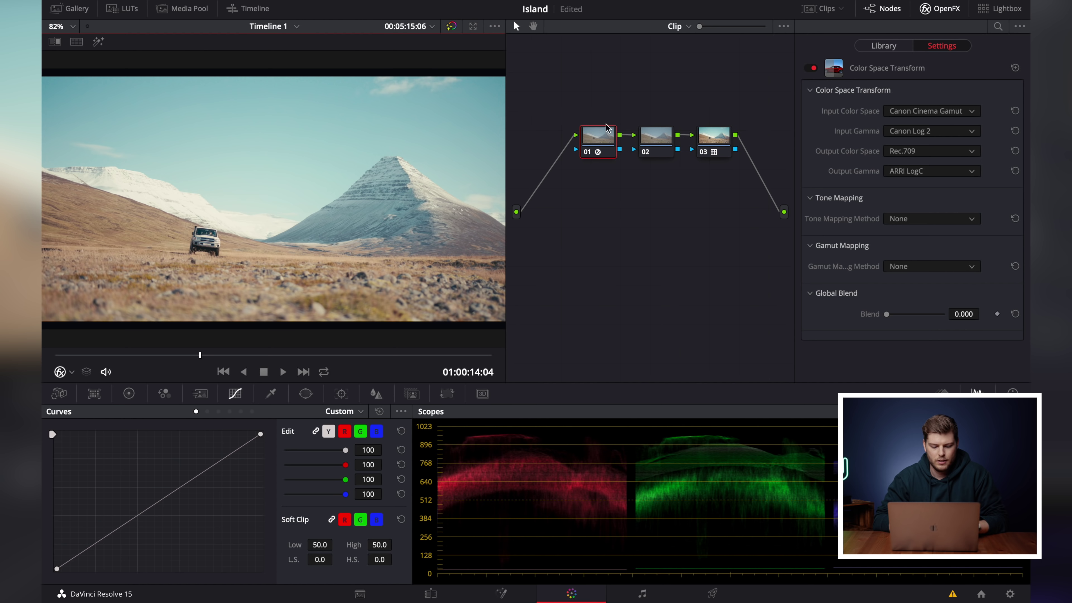
key("ctrl+d")
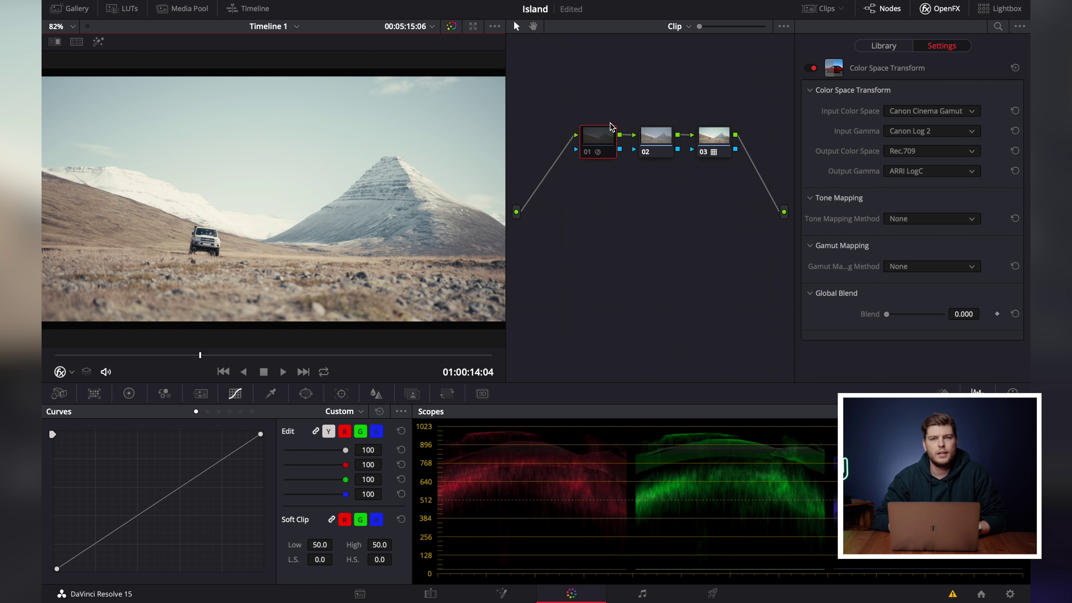
key("ctrl+d")
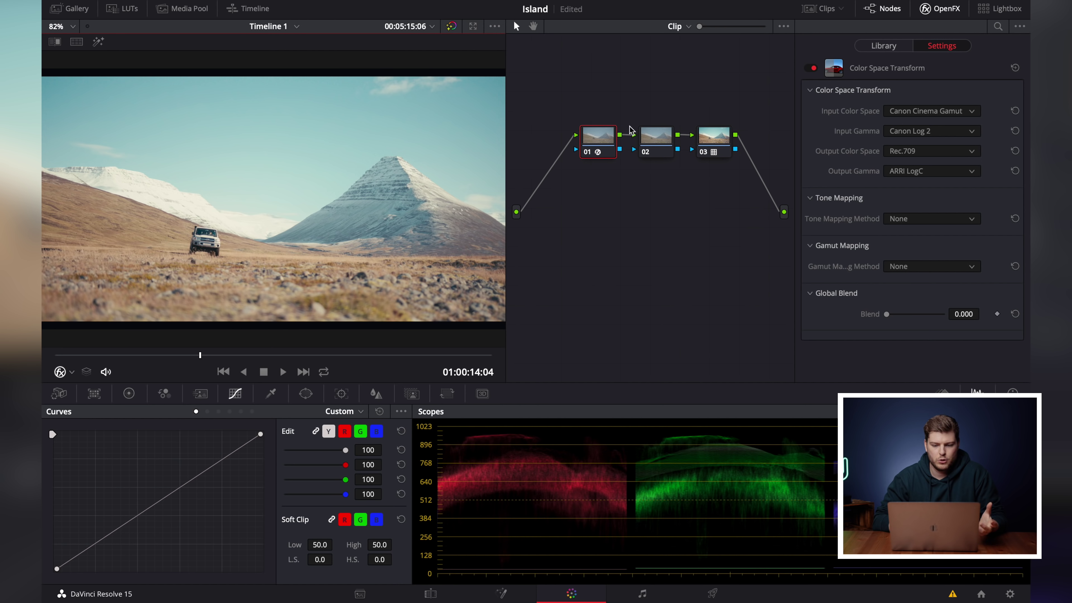
left_click(665, 144)
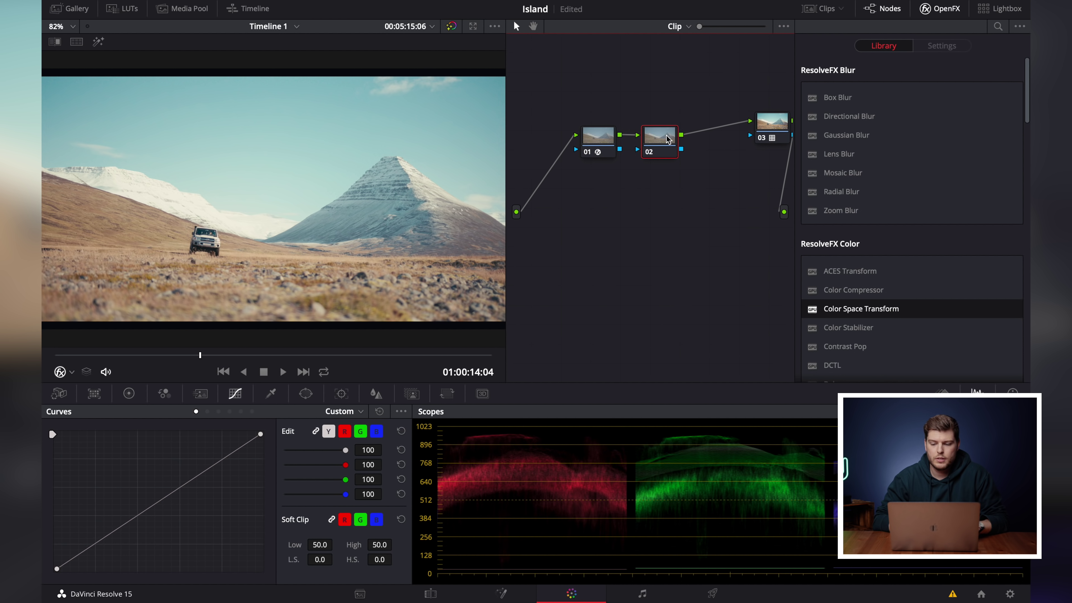
Rearrange the node graph, moving nodes 01 and 02 up and to the left.
left_click(775, 123)
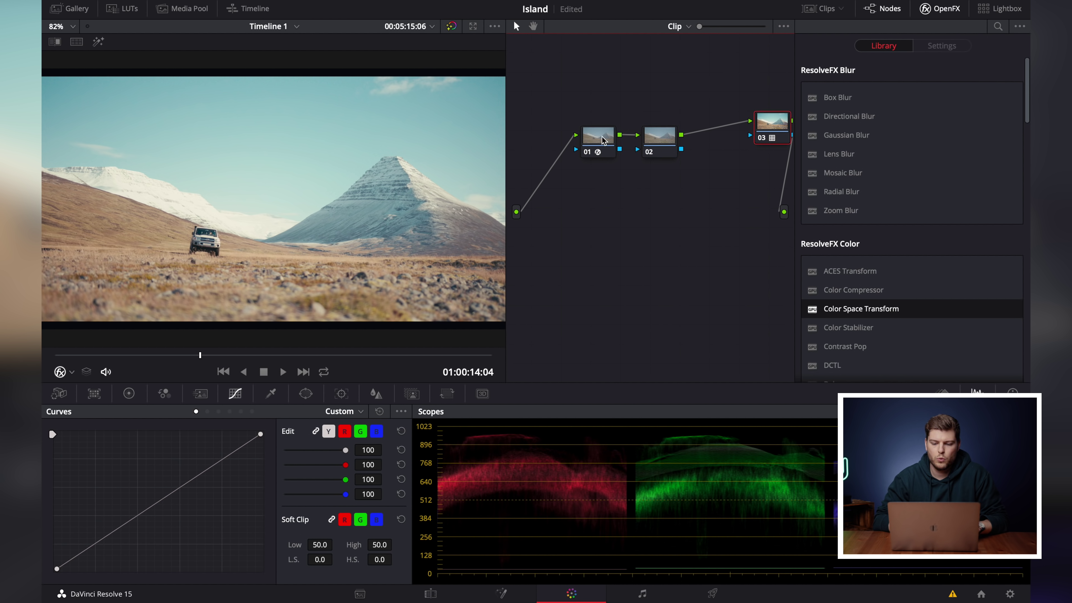
left_click_drag(603, 141, 554, 95)
left_click(664, 142)
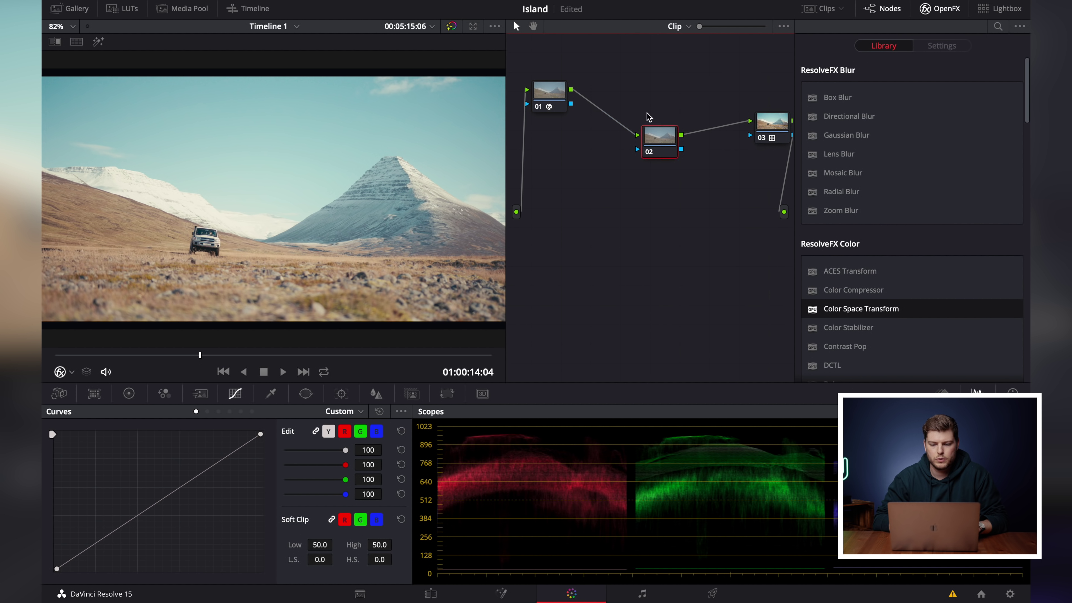
left_click_drag(660, 142, 637, 105)
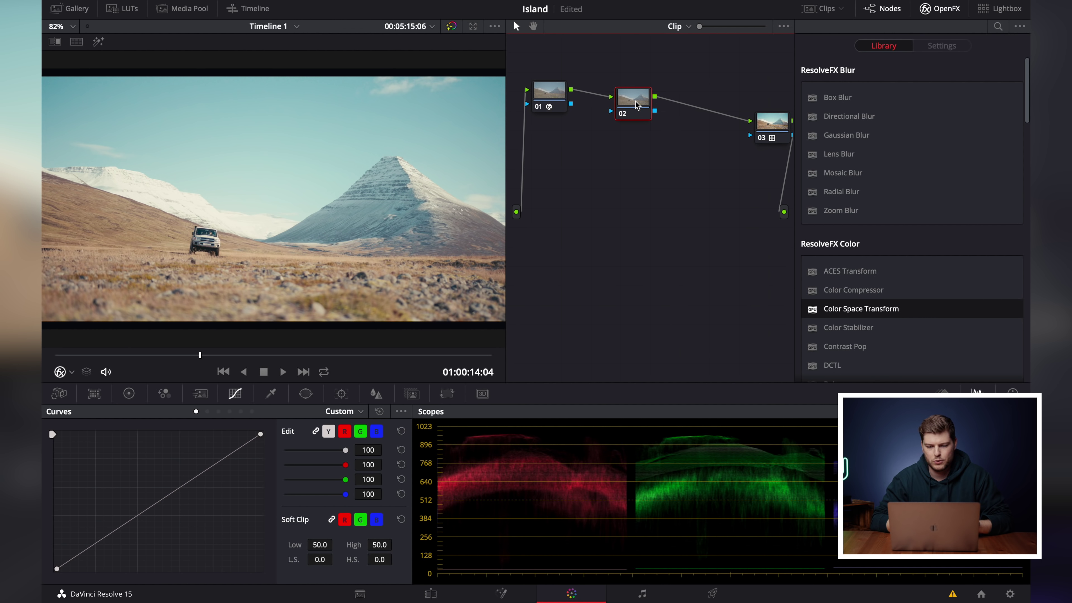
On node 02 set lift -0.03, gain 0.98, saturation 55.60, and compare with the node bypassed.
key("alt+shift+w")
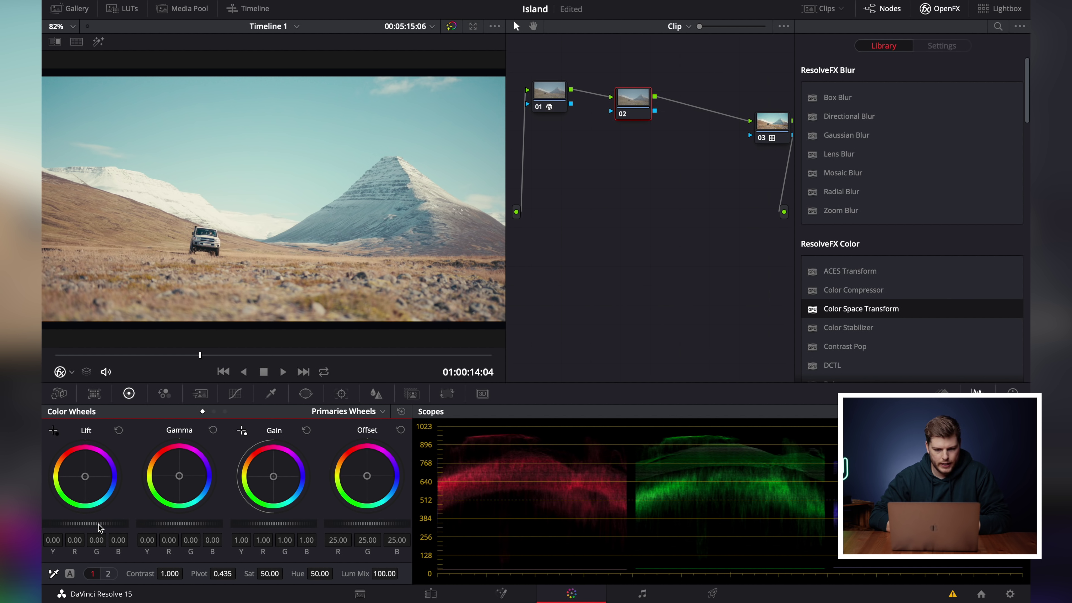
left_click_drag(98, 527, 95, 527)
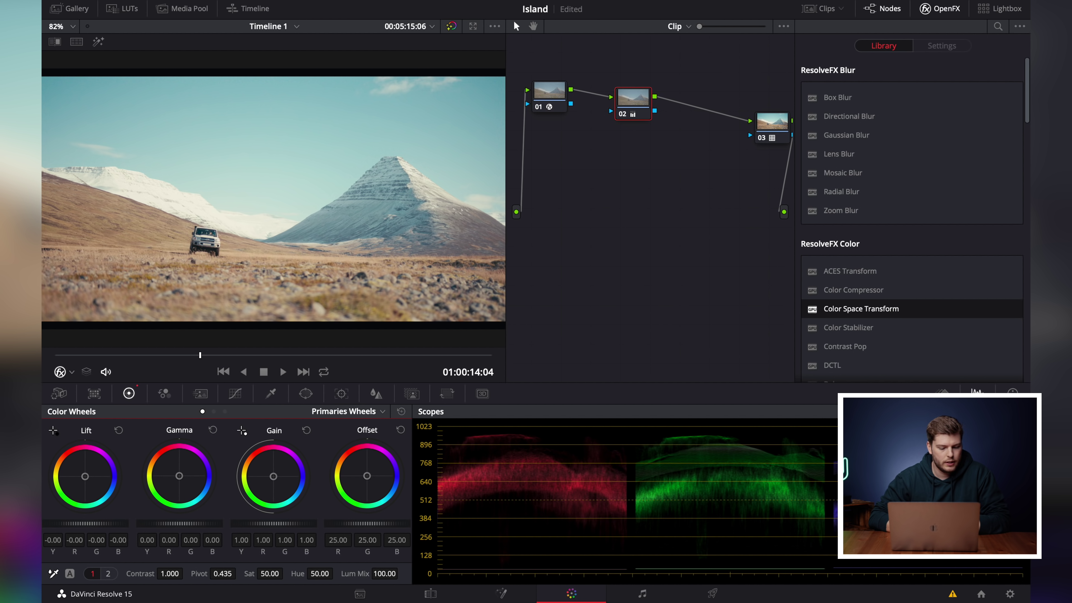
left_click_drag(96, 524, 88, 524)
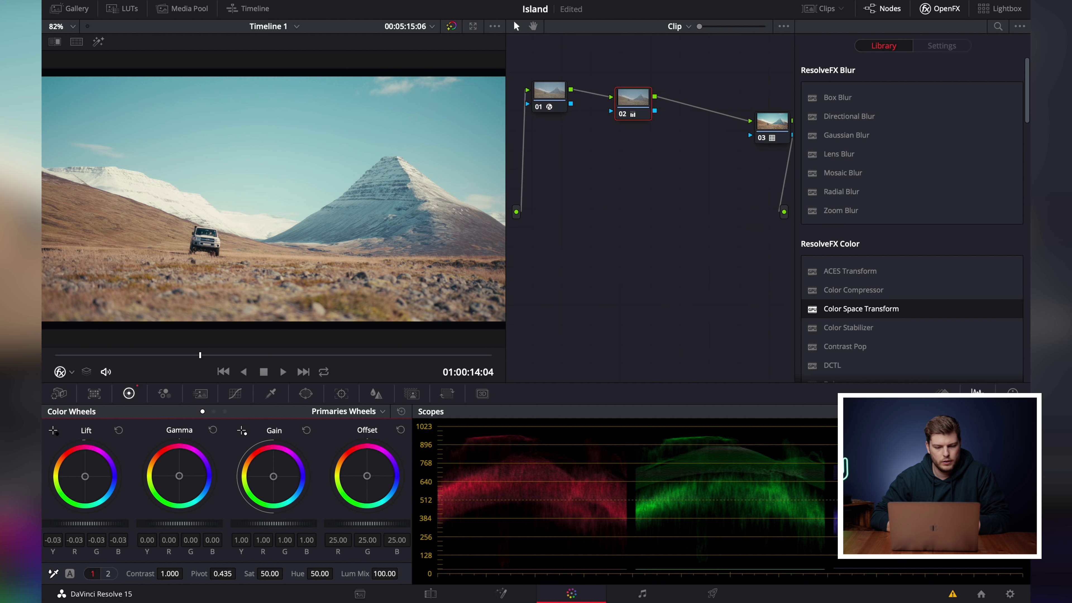
left_click_drag(273, 524, 271, 523)
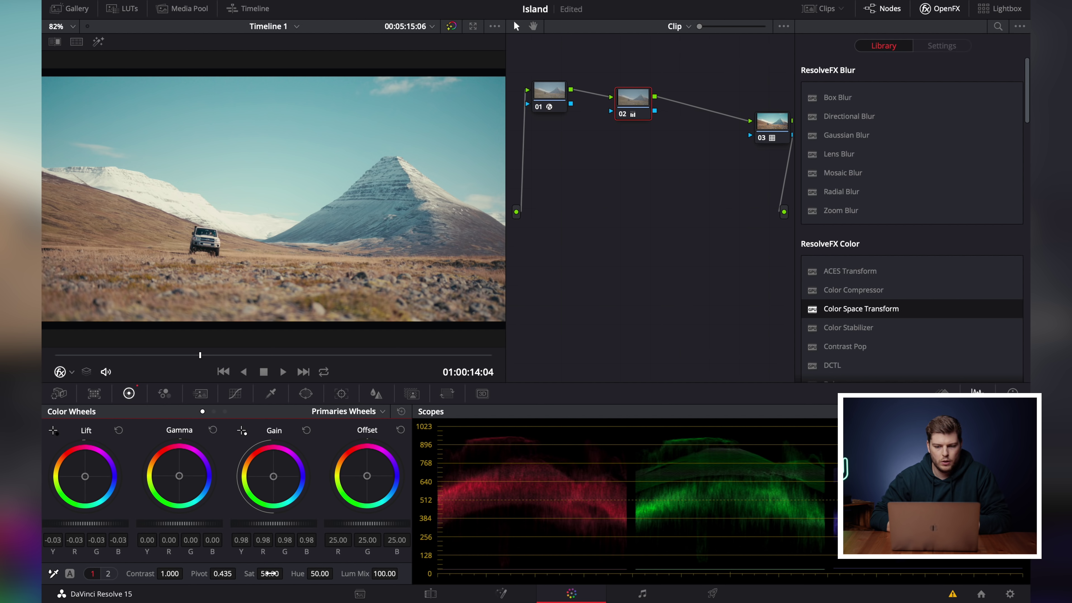
left_click_drag(287, 571, 287, 573)
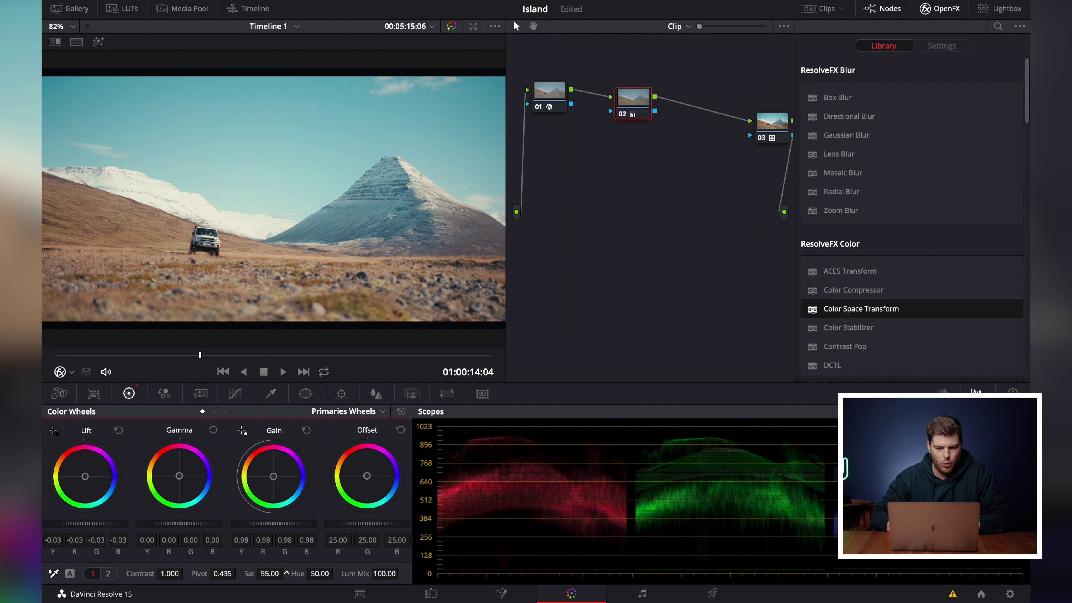
key("ctrl+d")
key("ctrl+d")
key("ctrl+d")
key("ctrl+d")
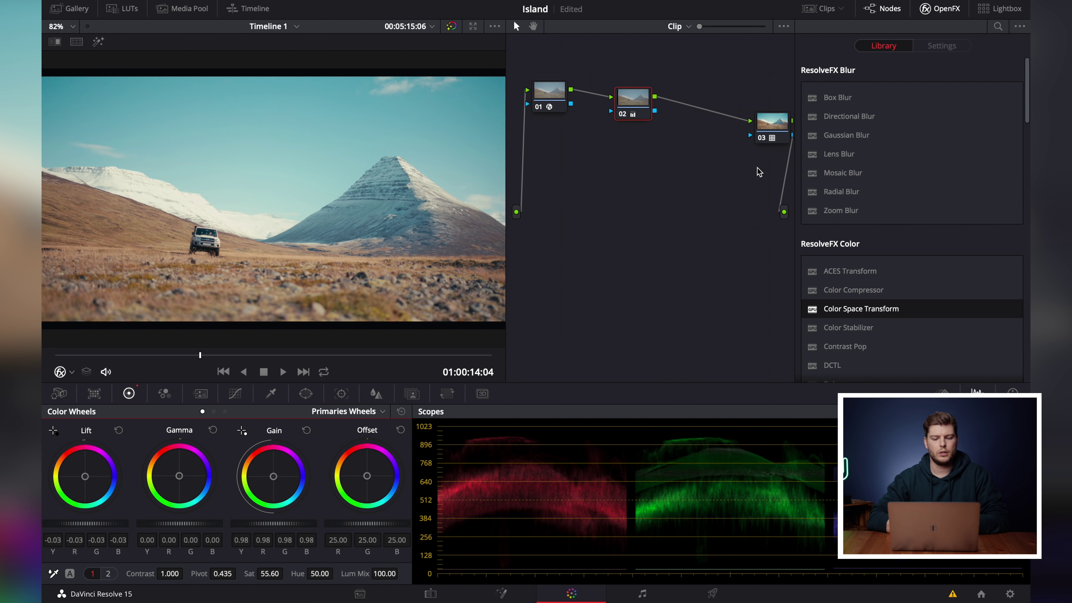
left_click_drag(767, 122, 726, 110)
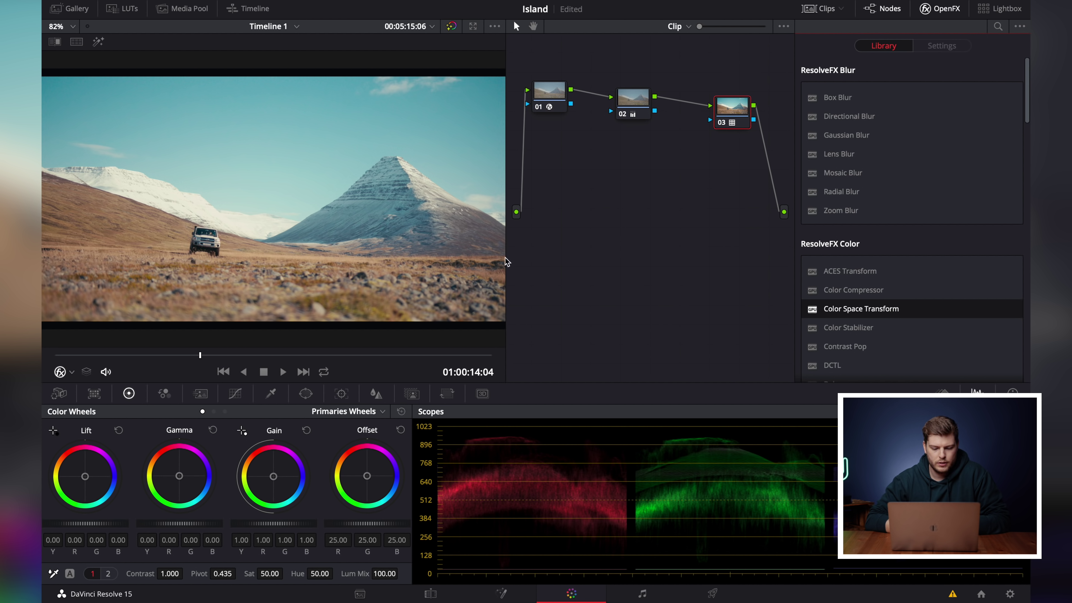
Set node 03's Key Output Gain to 0.984 in the Key palette.
left_click(409, 394)
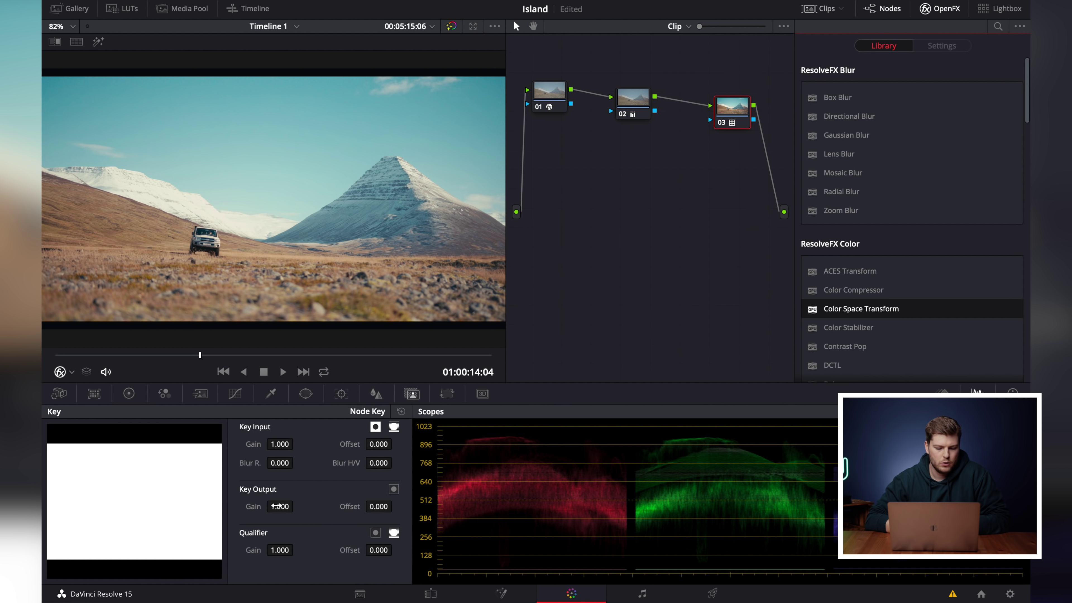
left_click_drag(278, 510, 216, 503)
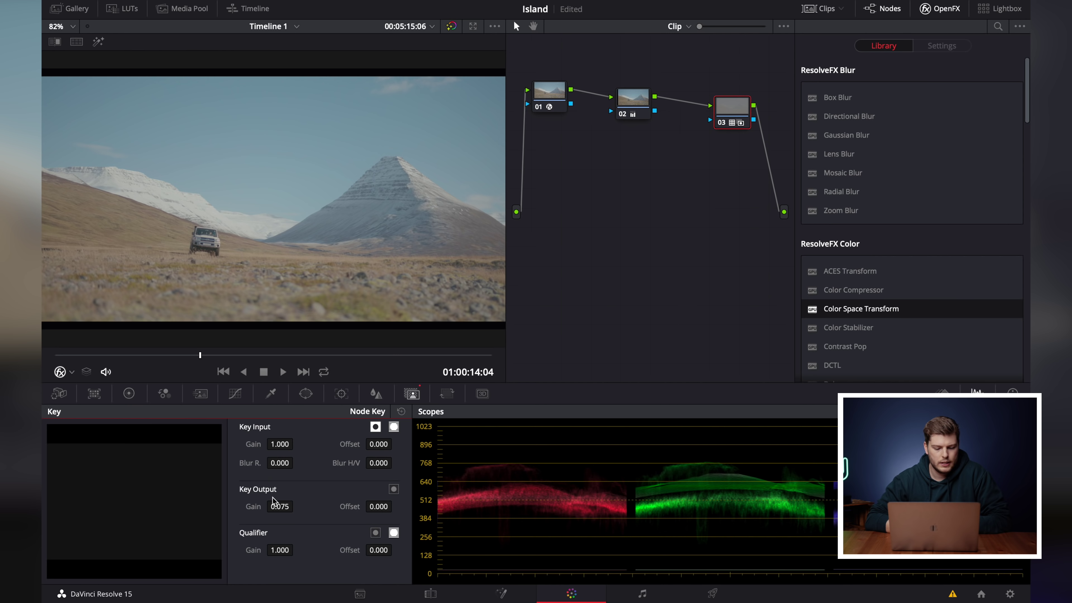
left_click_drag(279, 506, 297, 506)
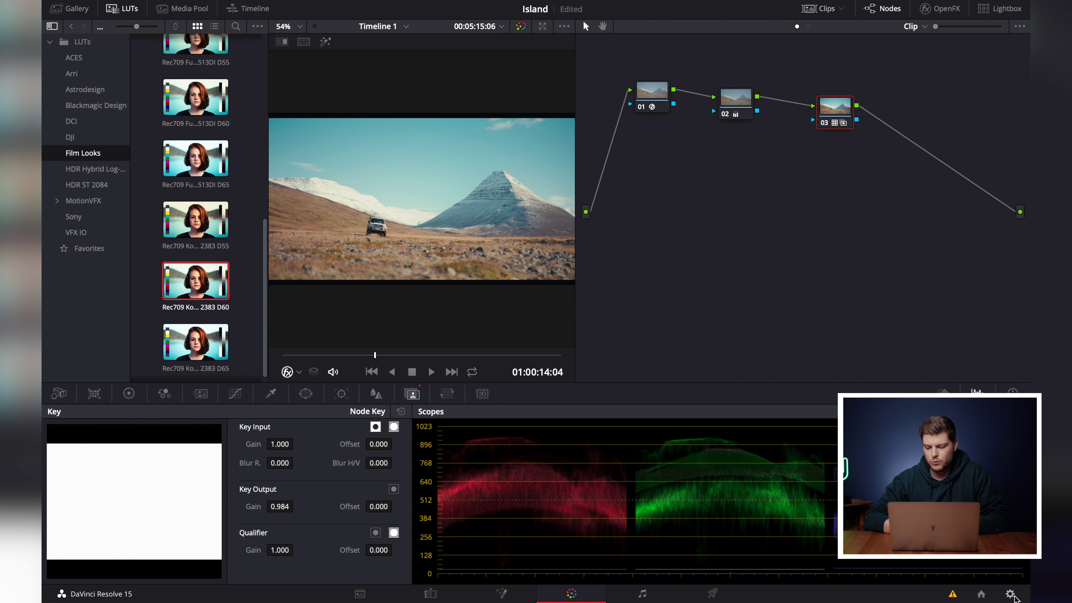
Open the LUT folder from Project Settings > Color Management > Lookup Tables.
left_click(1011, 594)
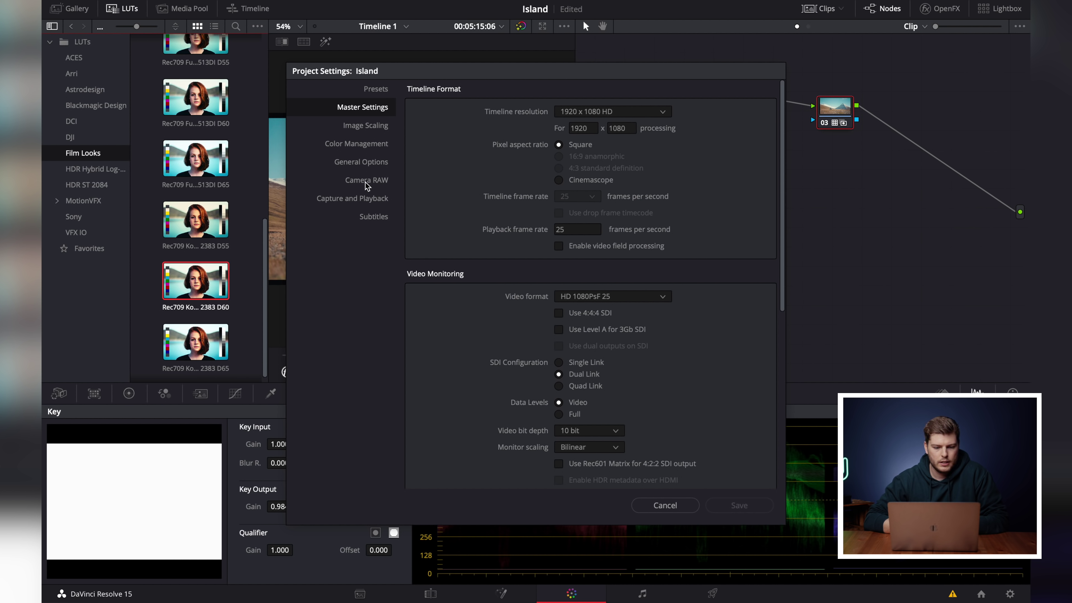
left_click(369, 143)
scroll(467, 270, "down", 4)
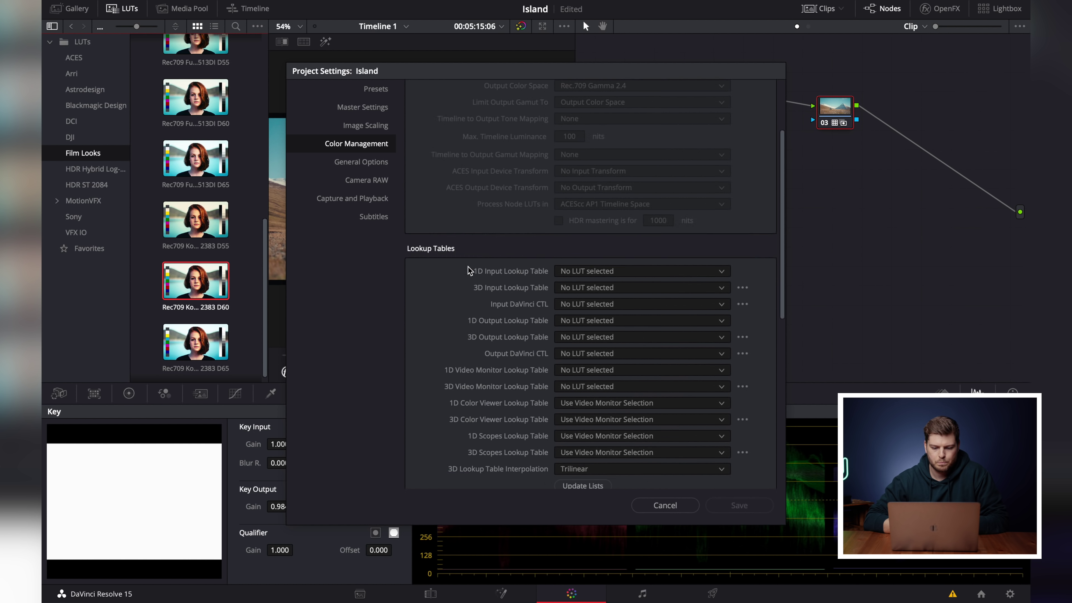
scroll(467, 270, "down", 6)
scroll(483, 153, "up", 3)
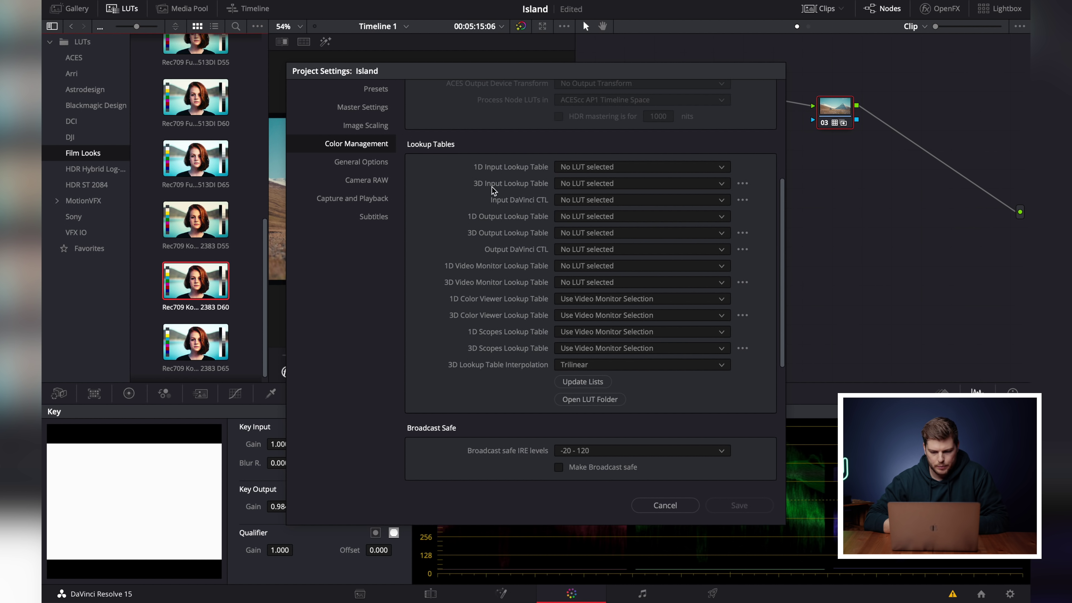
left_click(579, 399)
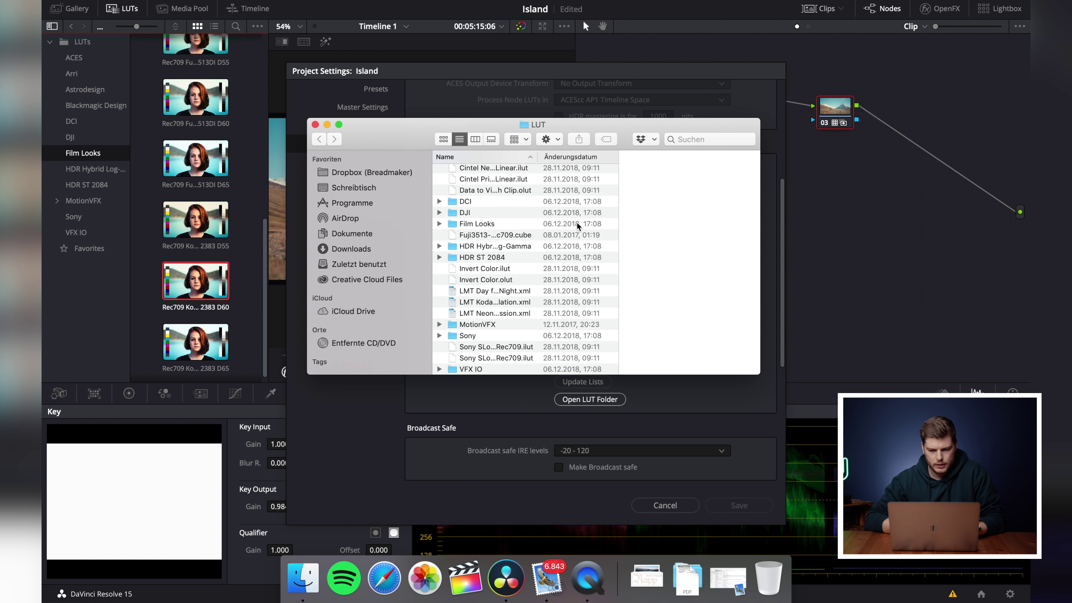
Drag the Hamburg LUTs folder from a second Finder tab into the LUT folder, then close Finder.
key("super+t")
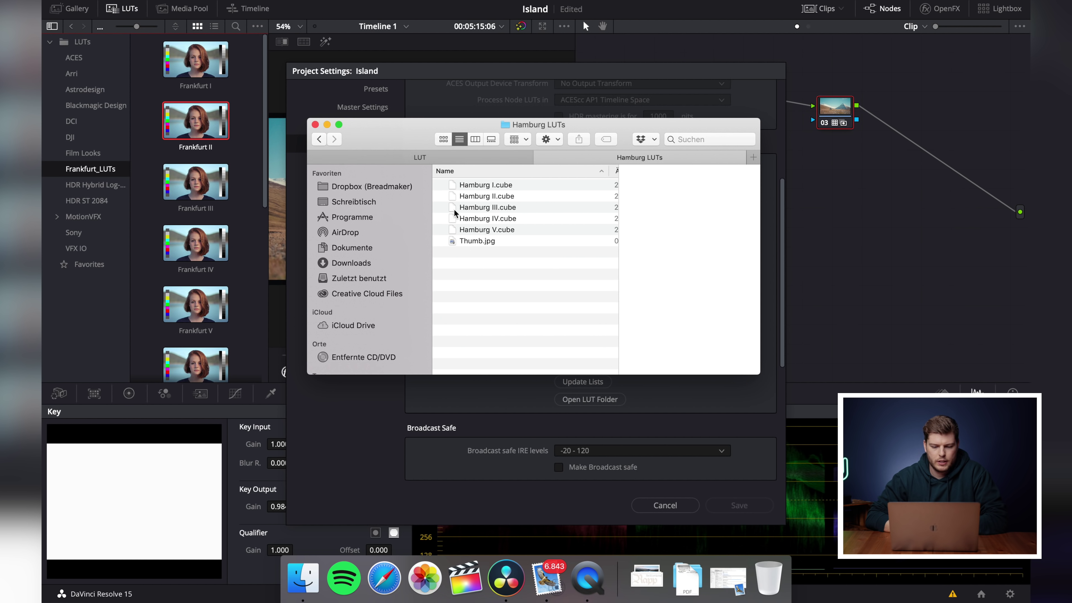
left_click(318, 139)
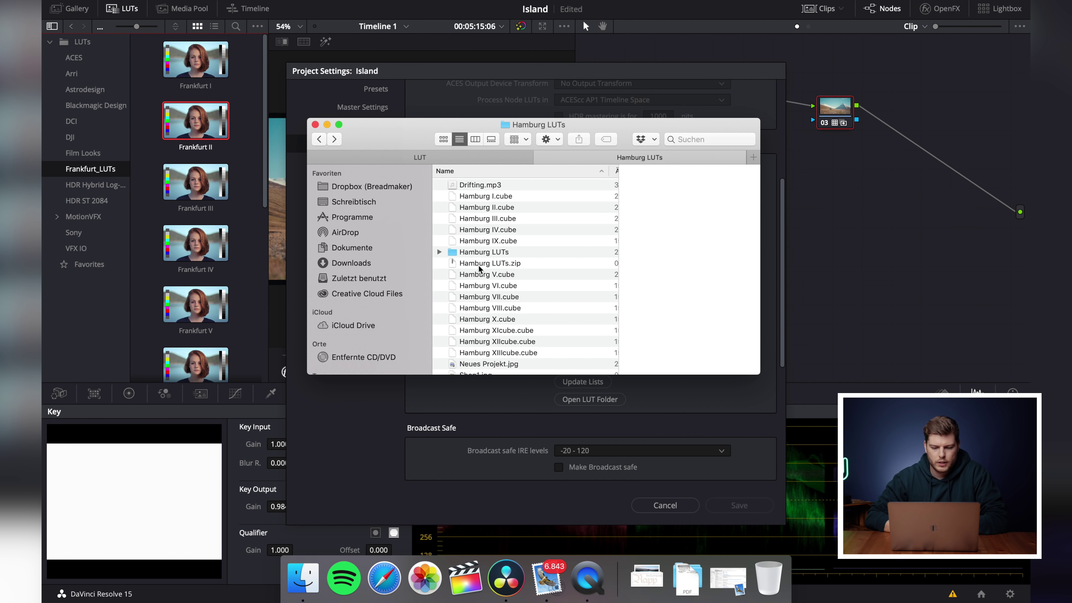
left_click(490, 252)
left_click_drag(490, 252, 416, 159)
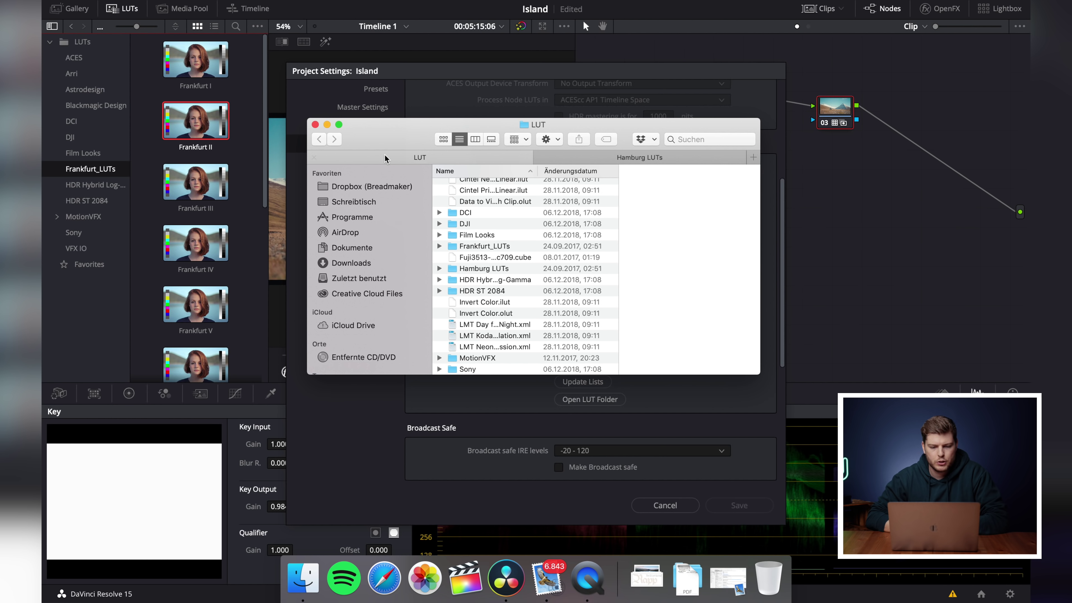
left_click(315, 125)
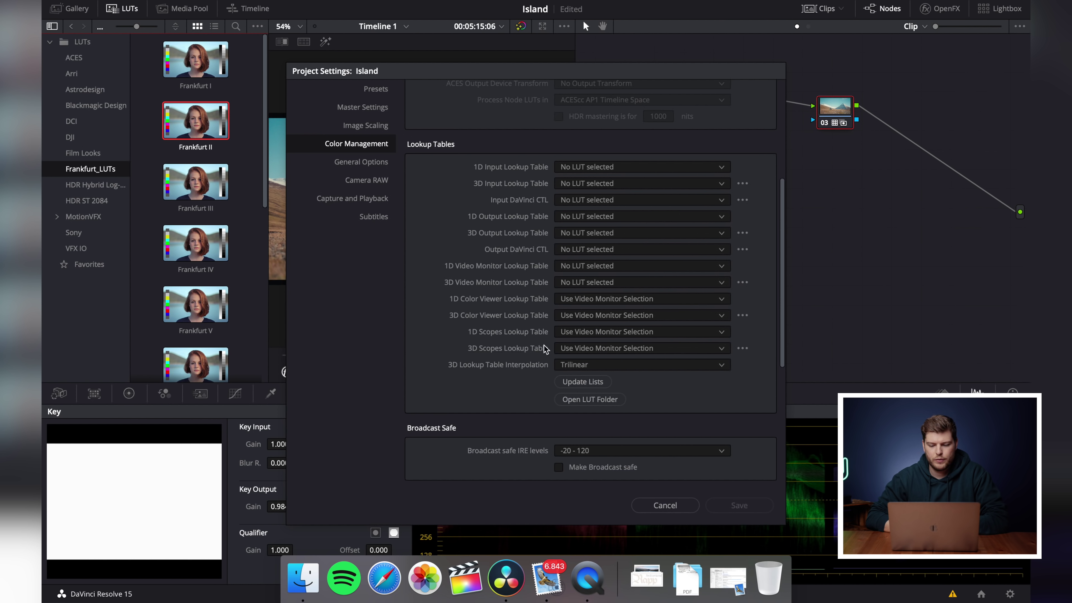
Update the LUT lists so Hamburg I–V appear, then select nodes 02 and 03.
left_click(566, 382)
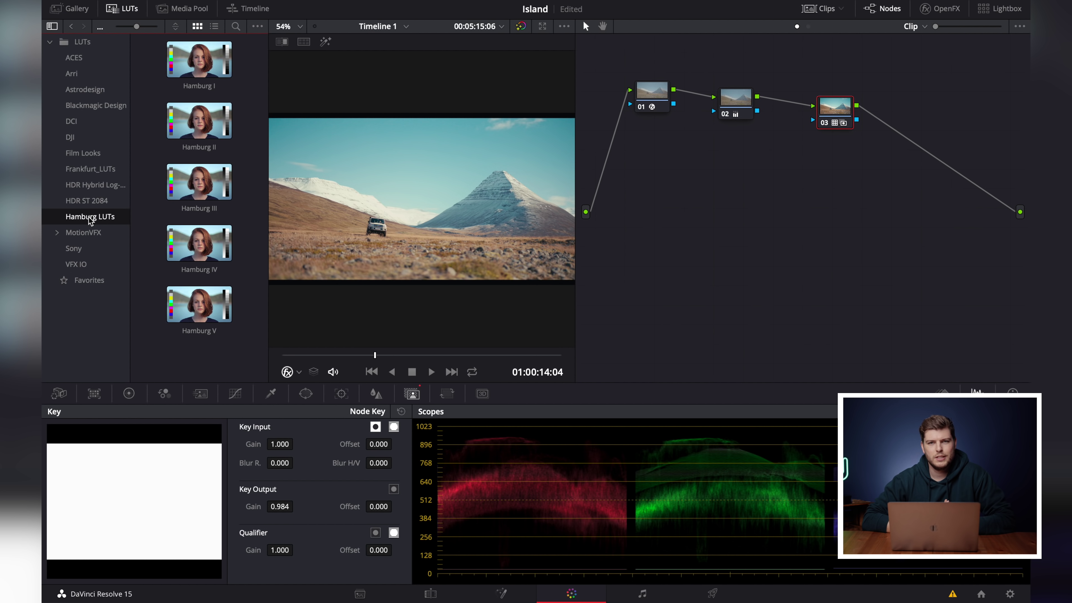
left_click(744, 103)
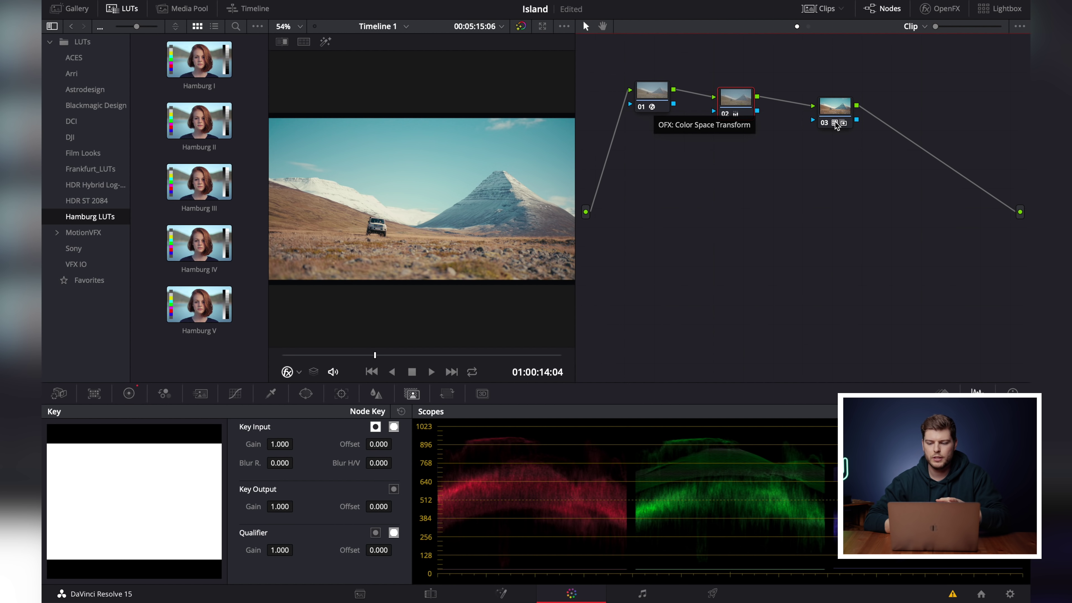
left_click(842, 106)
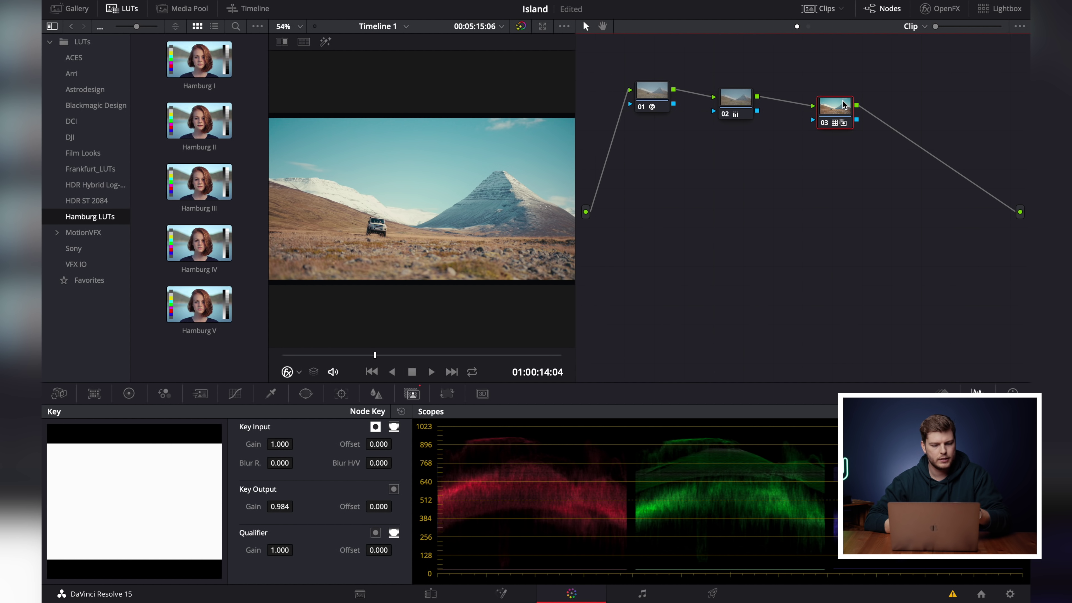